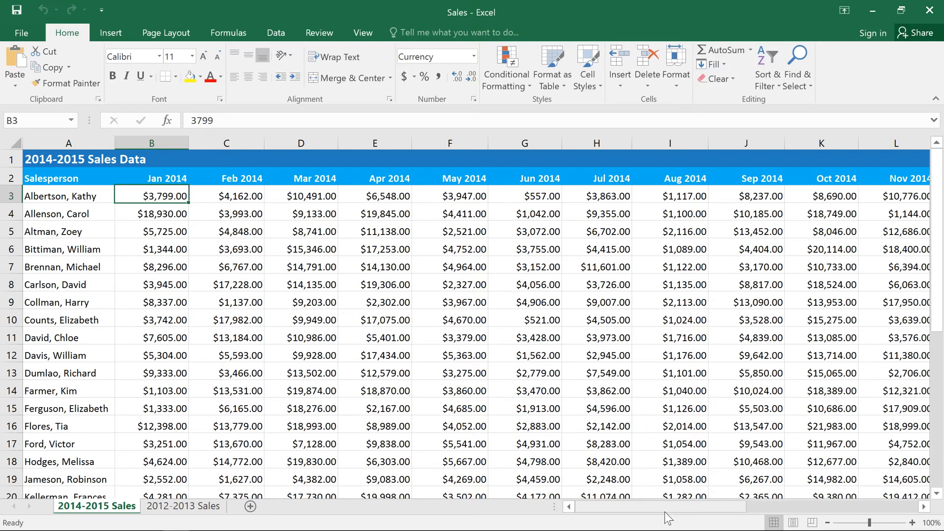
Step: Freeze the first column of the 2014-2015 Sales sheet and check that it holds while moving across the months
left_click_drag(665, 512, 646, 522)
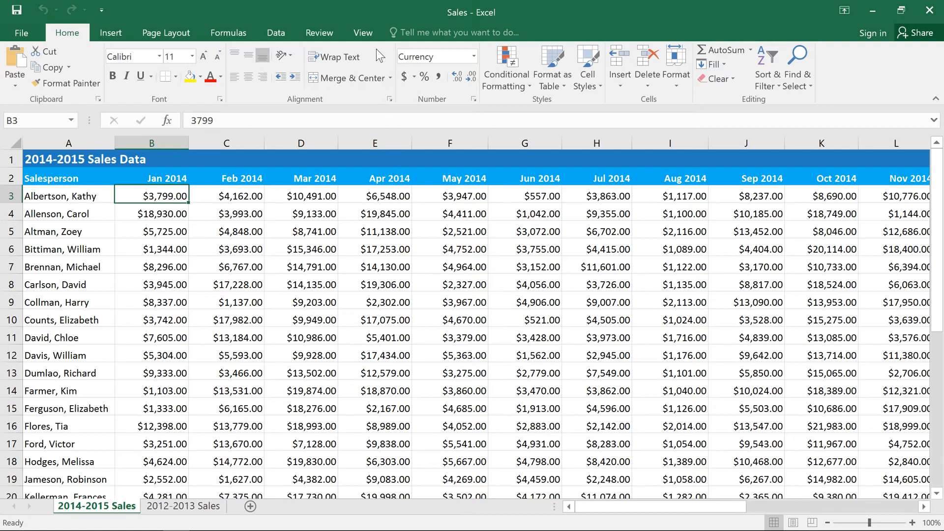
left_click(364, 32)
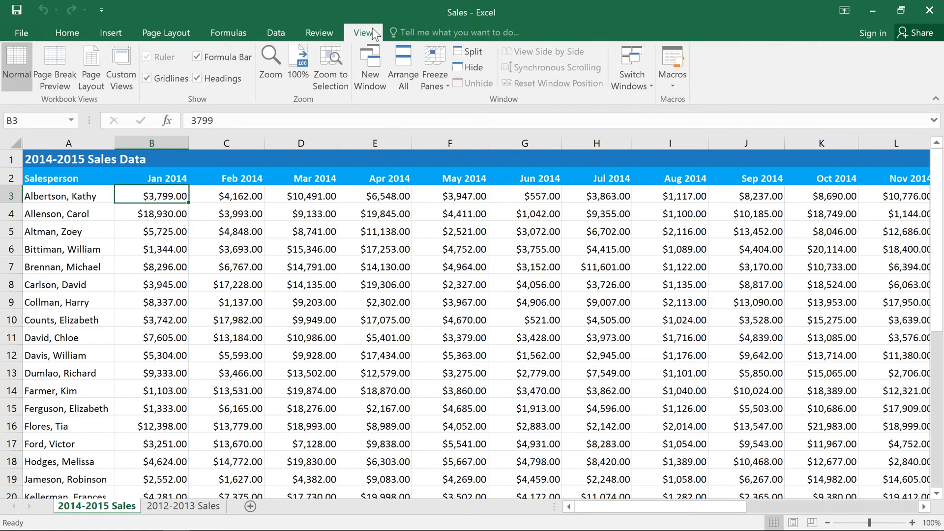
left_click(433, 61)
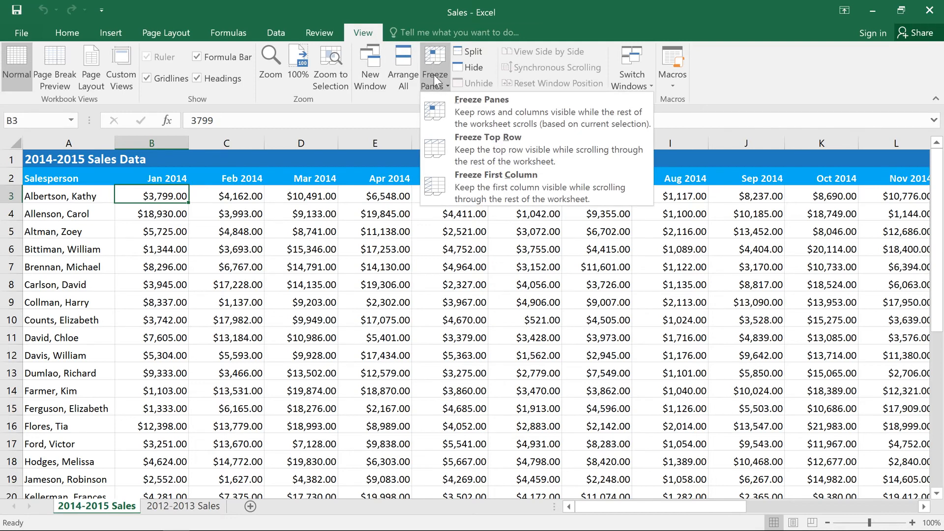
left_click(441, 185)
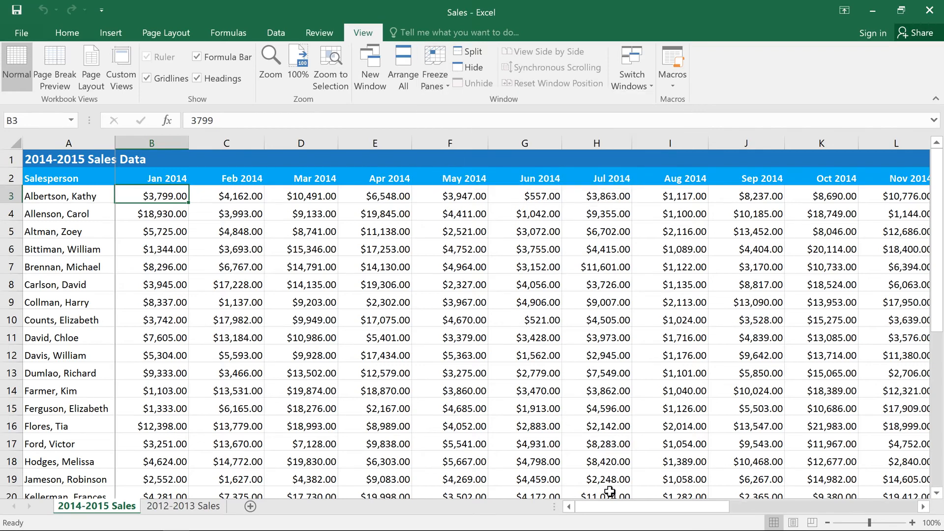
left_click_drag(612, 504, 589, 515)
Step: Unfreeze the first column and freeze both rows 1–2 and column A, using cell B3 as the freeze point
left_click(441, 69)
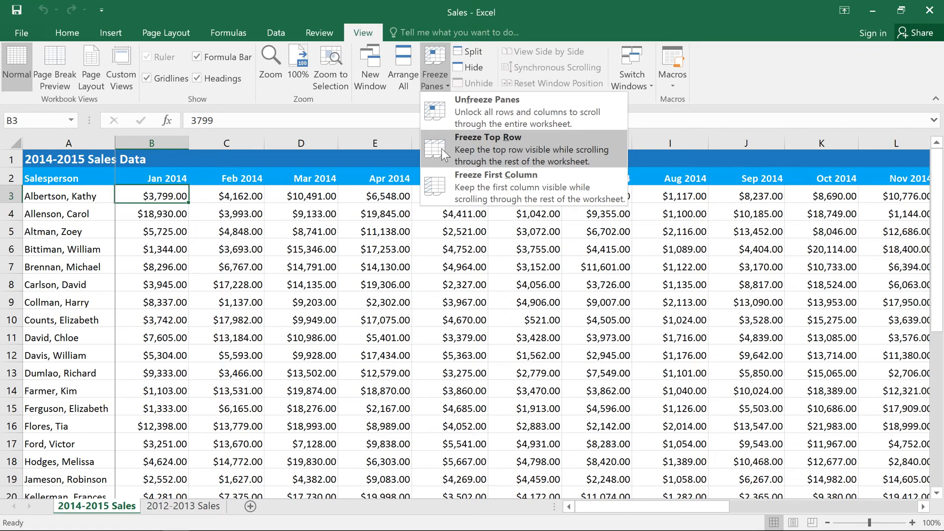
left_click(444, 123)
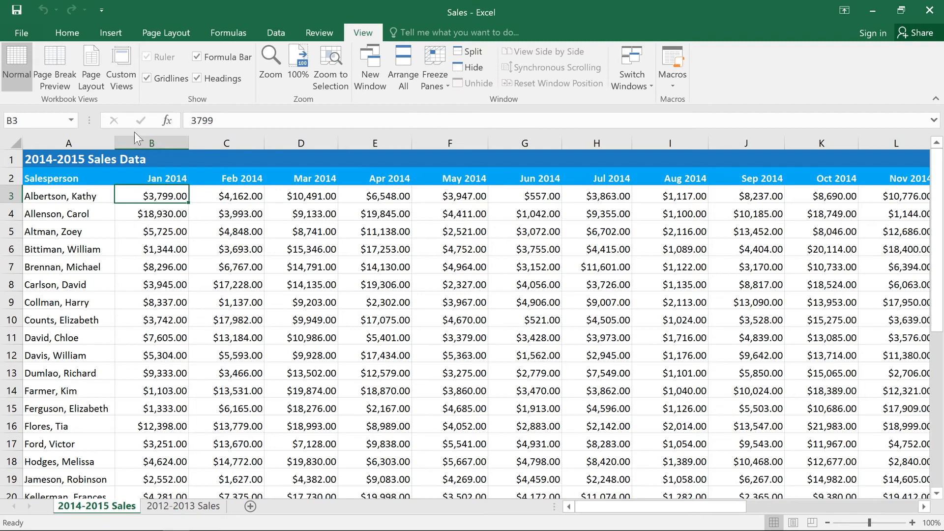
left_click(9, 196)
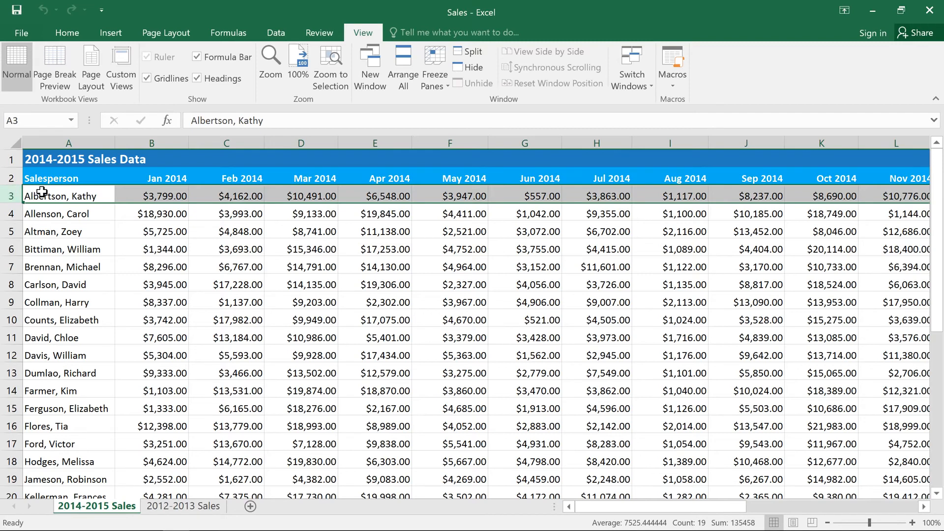
left_click(132, 192)
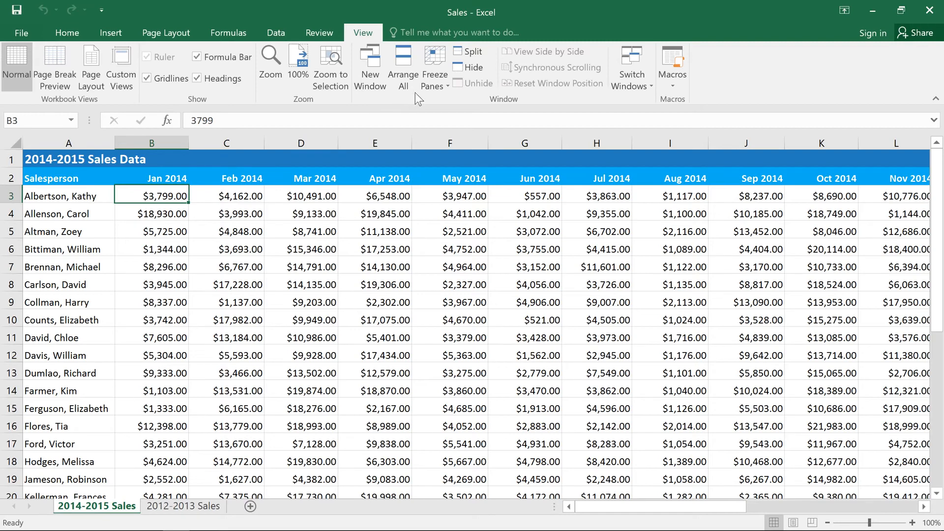
left_click(427, 83)
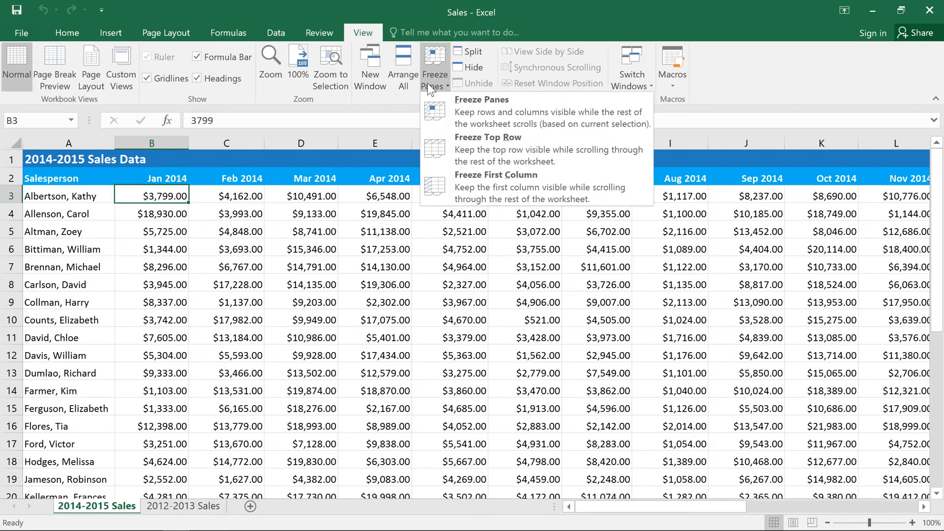
left_click(438, 109)
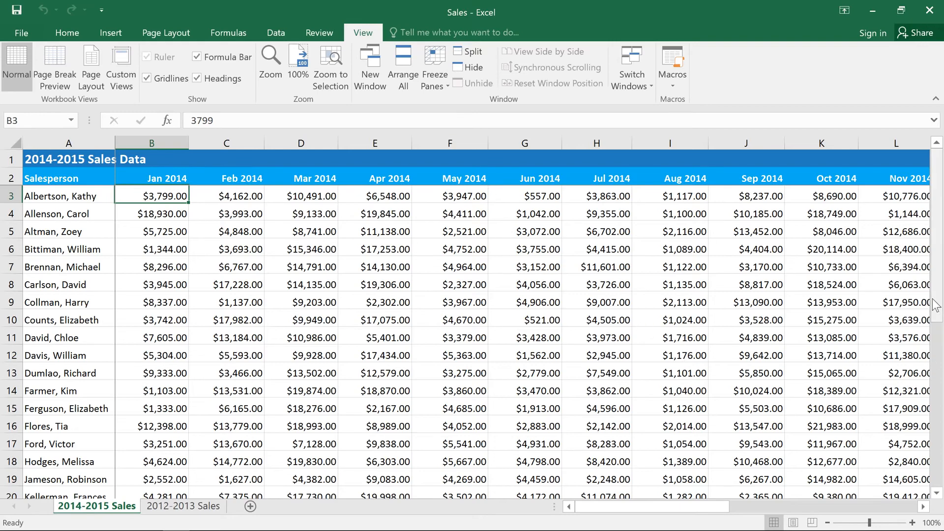
left_click_drag(935, 305, 935, 380)
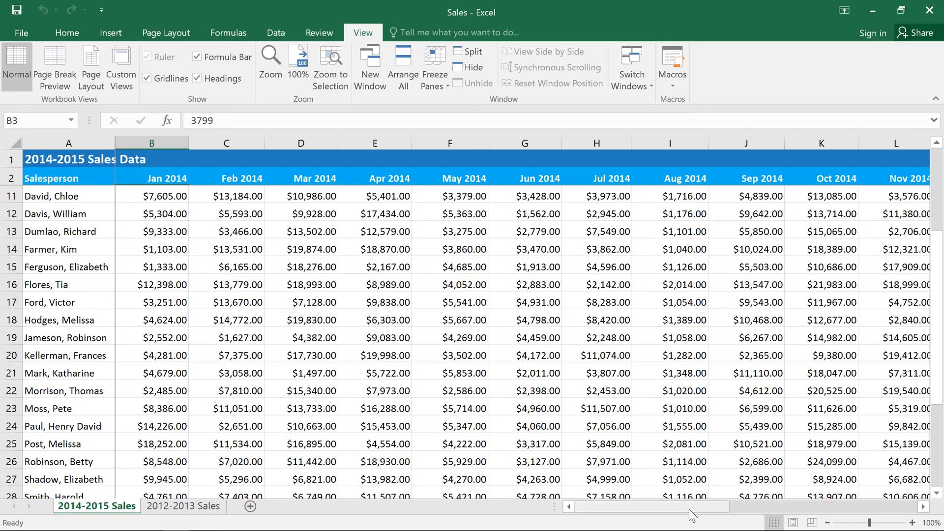
left_click_drag(689, 508, 725, 511)
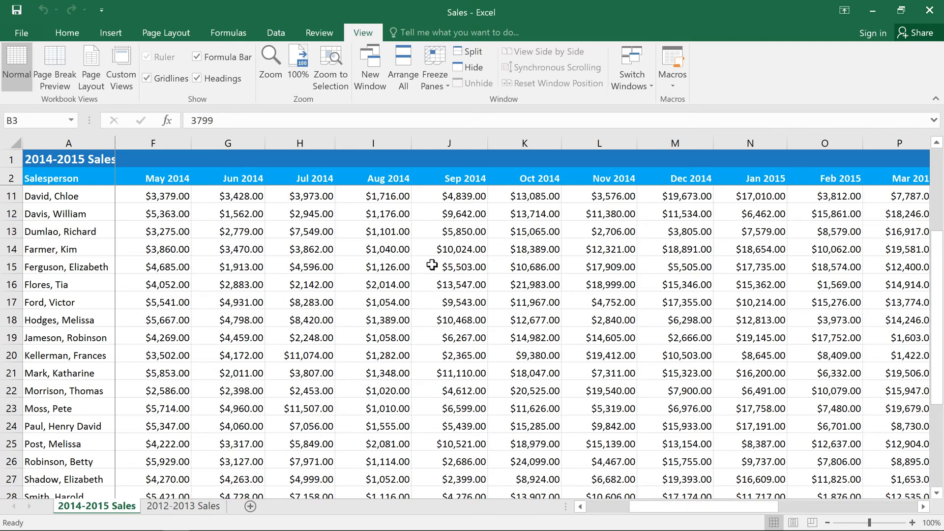
Step: Open a second window of the Sales workbook and arrange both windows side by side on the screen
left_click(361, 60)
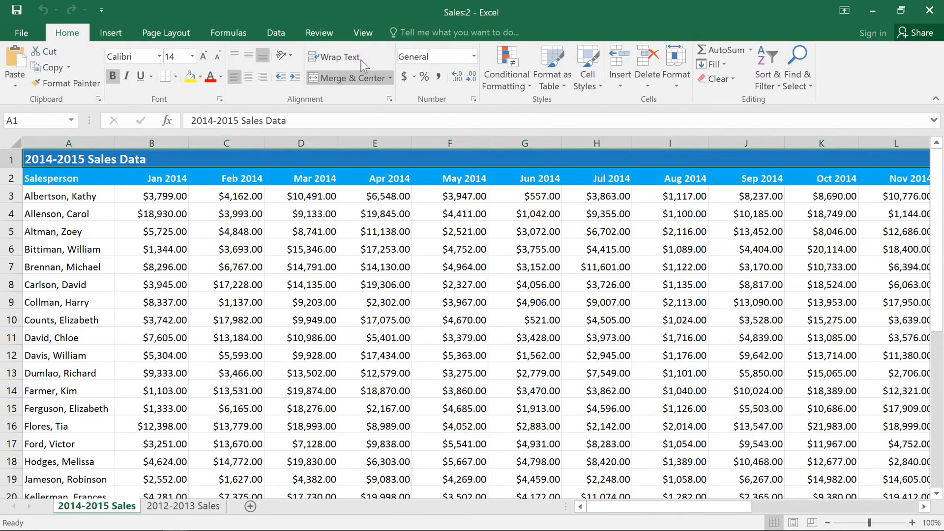
left_click_drag(590, 11, 943, 151)
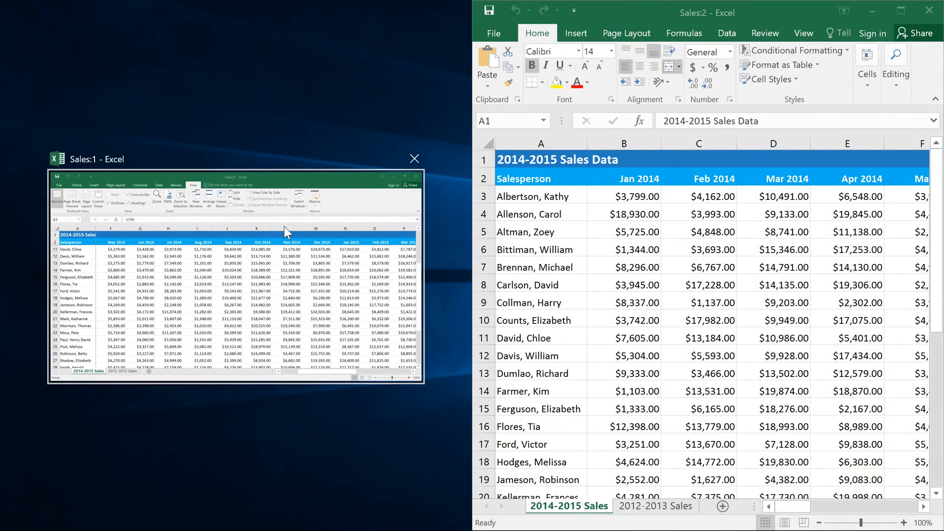
left_click(284, 226)
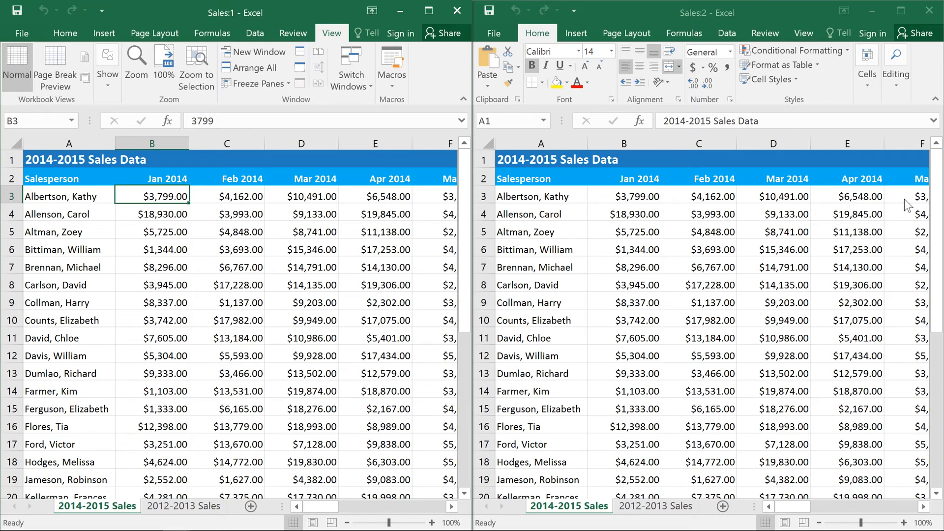
Step: Show the 2012-2013 Sales sheet in the second window for comparison with the 2014-2015 Sales sheet in the first
left_click_drag(936, 204, 933, 373)
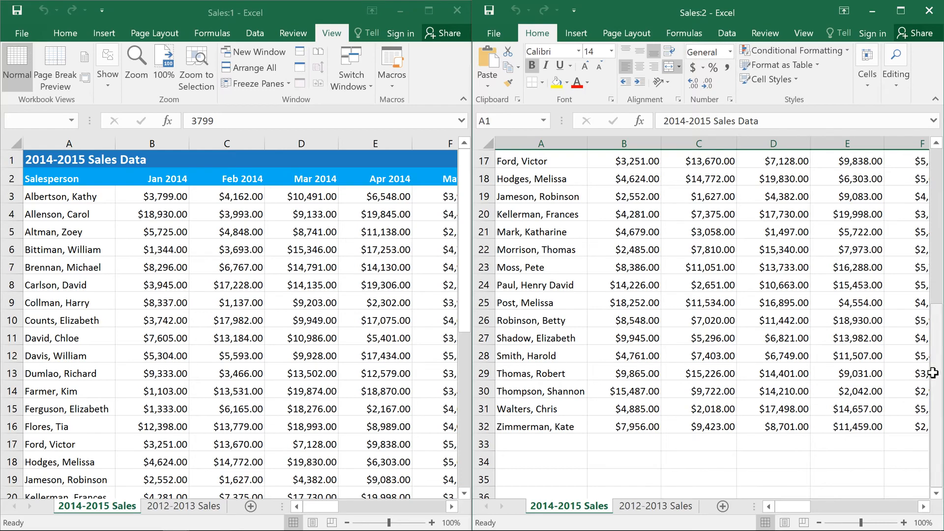
left_click(661, 506)
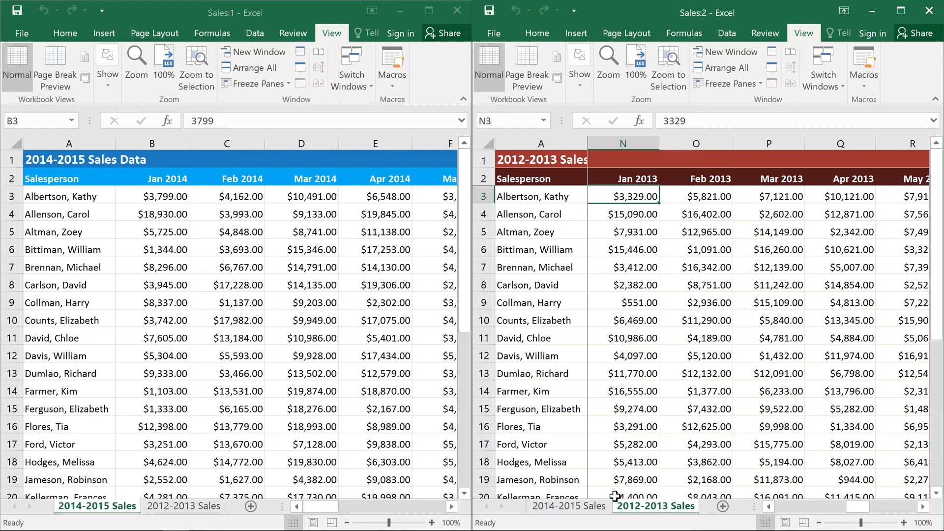
left_click(171, 194)
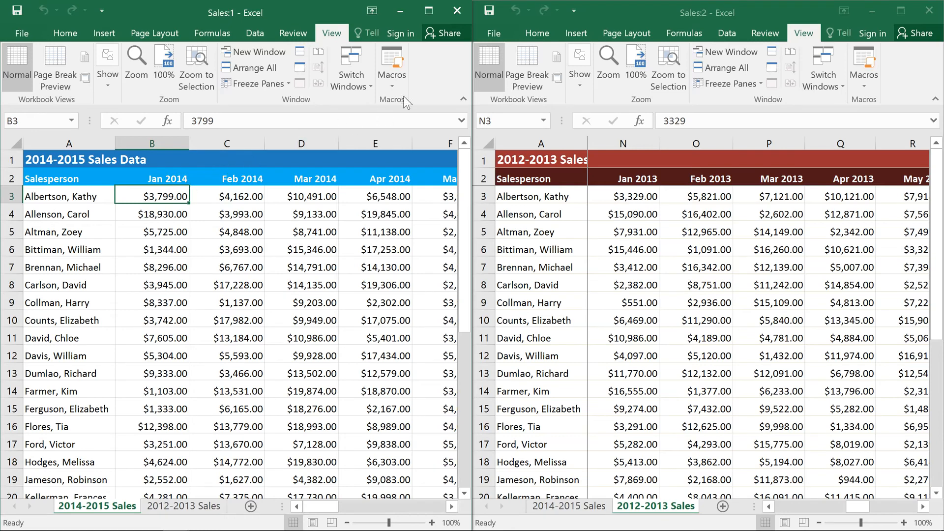
Step: Close the first workbook window, Sales:1, and maximize the remaining one
left_click(462, 10)
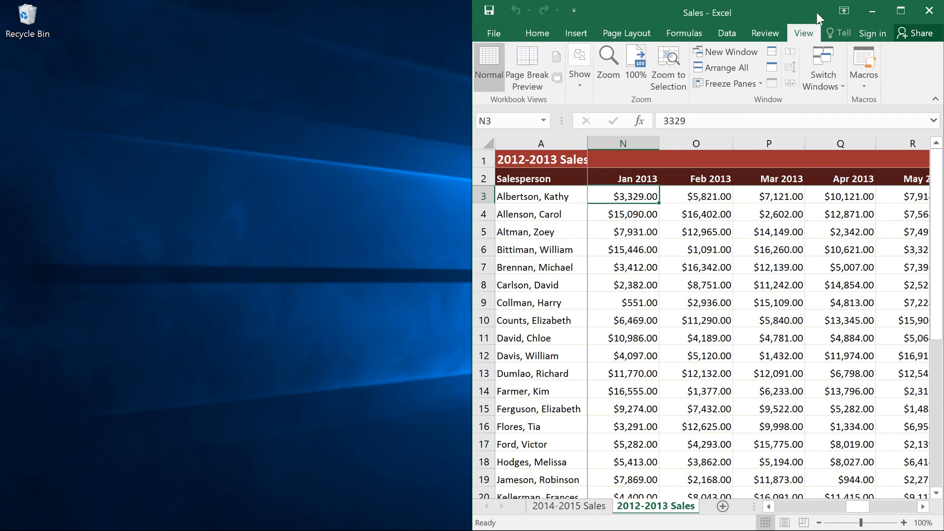
left_click(903, 6)
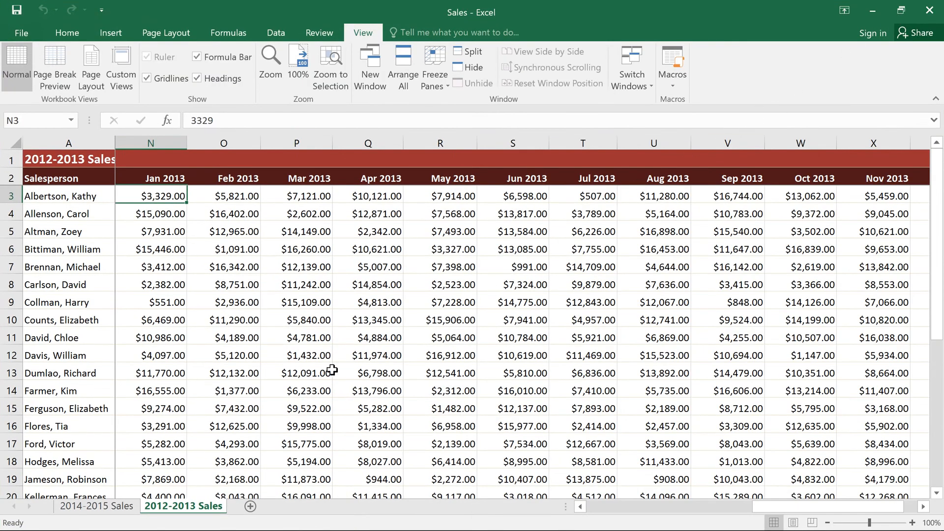
Step: Unfreeze the panes on the 2014-2015 Sales sheet
left_click(106, 507)
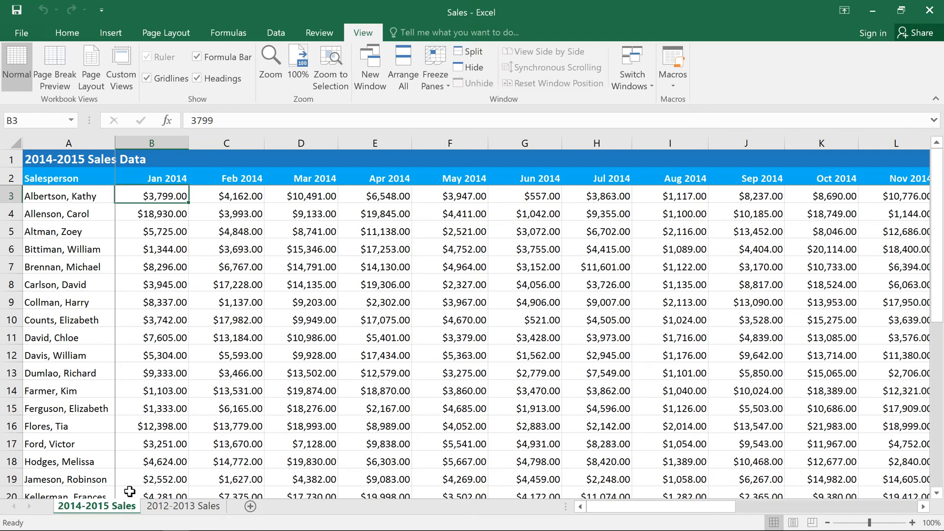
left_click(448, 84)
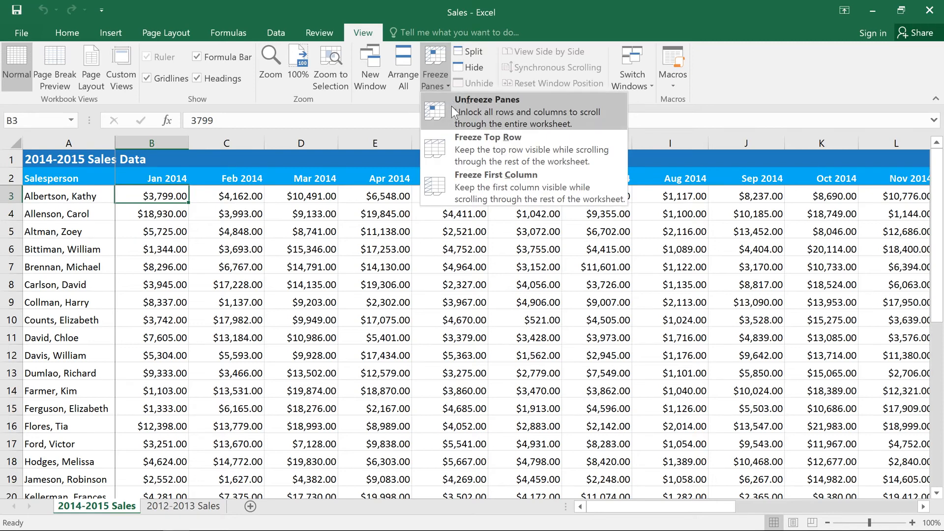
left_click(454, 108)
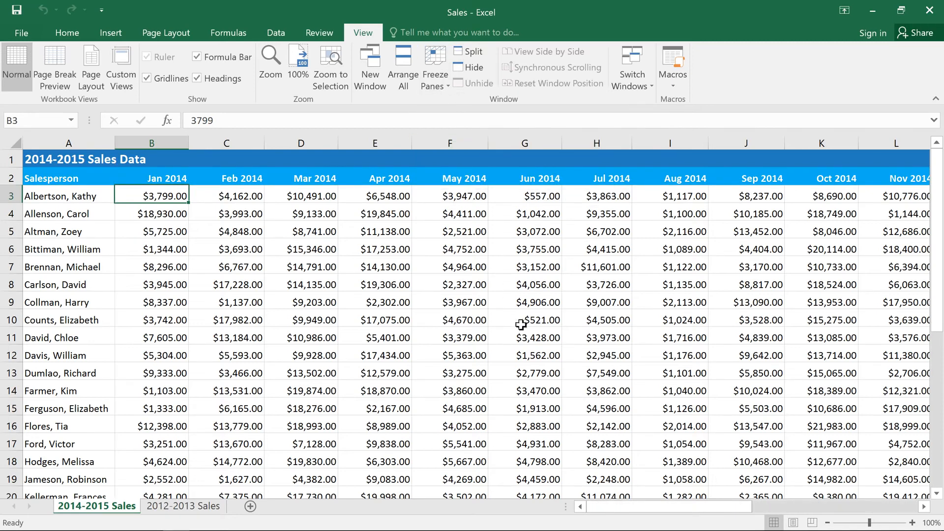
Step: Split the 2014-2015 Sales worksheet into four panes at cell G12 and bring column D to the start of the right-hand panes
left_click(521, 354)
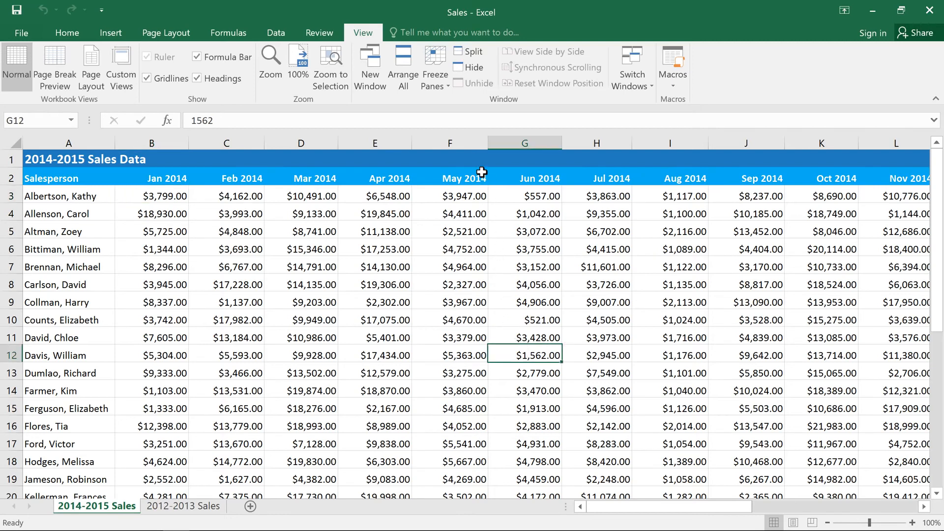
left_click(479, 52)
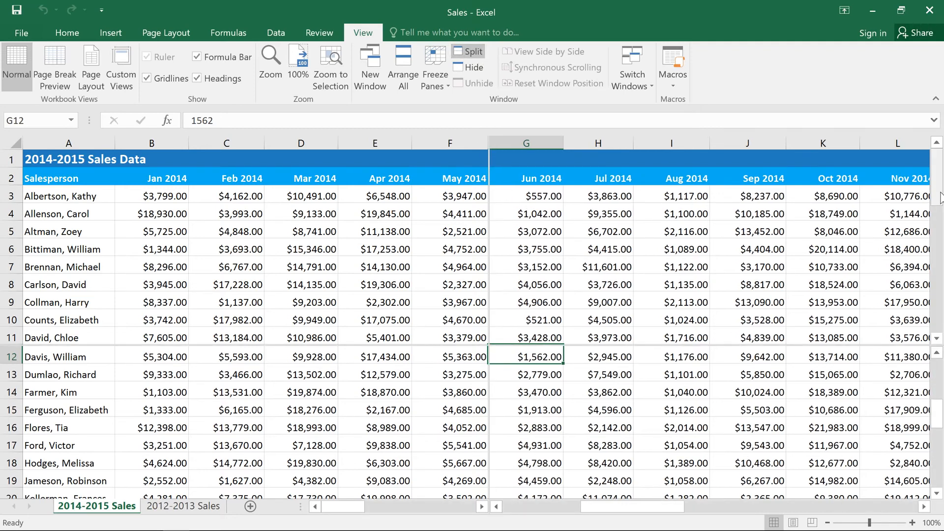
mouse_move(939, 182)
left_mouse_down()
mouse_move(940, 210)
mouse_move(939, 181)
left_mouse_up()
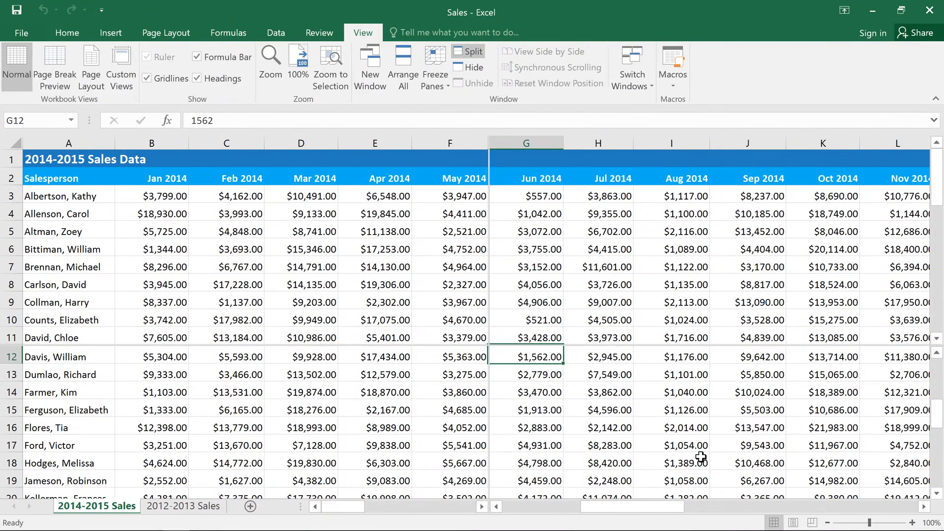
left_click_drag(657, 506, 614, 514)
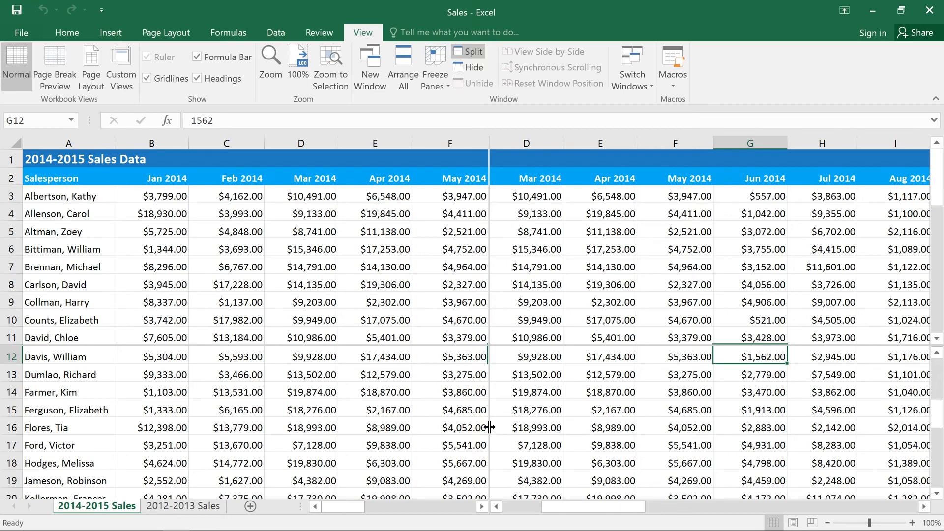
Step: Remove the vertical split and move the horizontal split up to just below row 8, showing the last salespeople's rows in the lower pane
left_click_drag(489, 427, 3, 439)
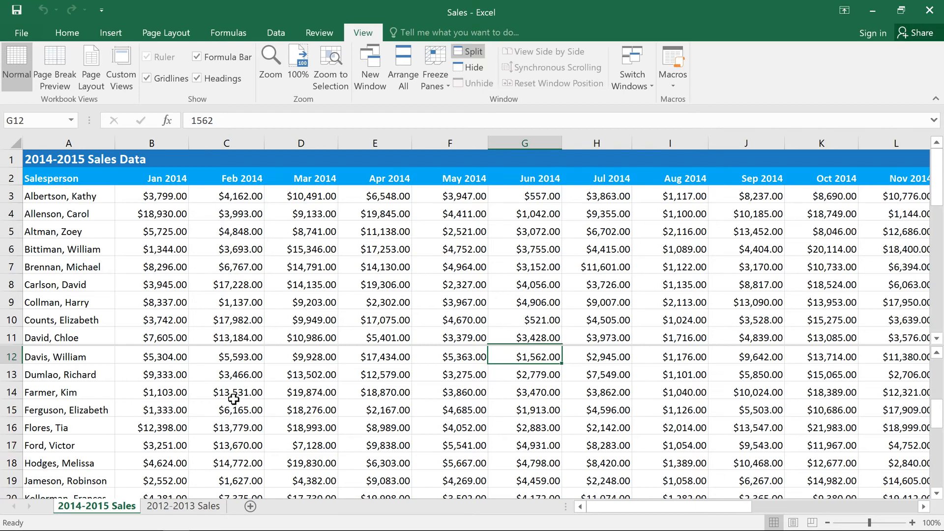
left_click_drag(488, 346, 509, 293)
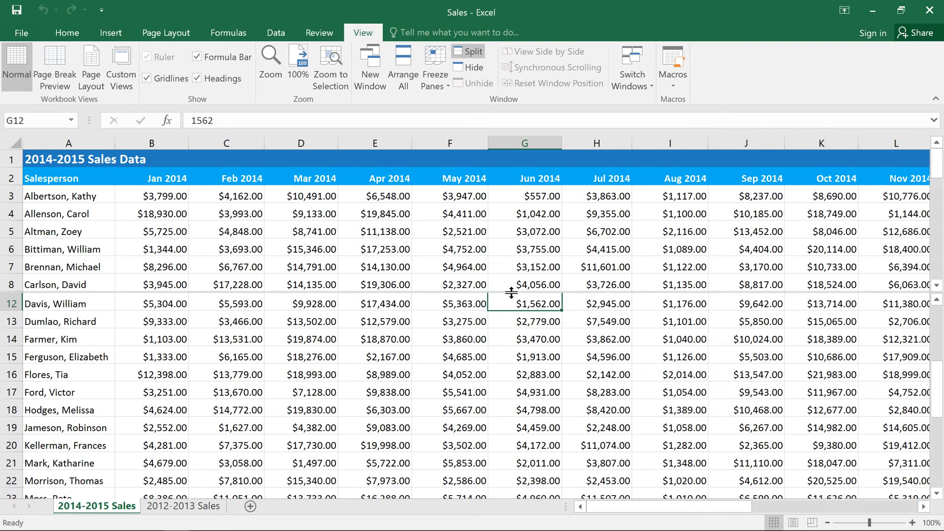
left_click_drag(935, 364, 941, 452)
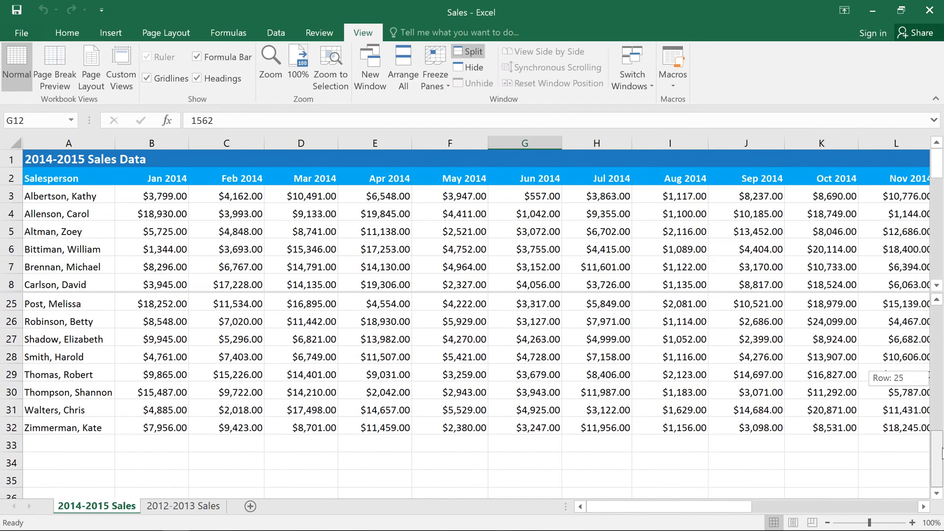